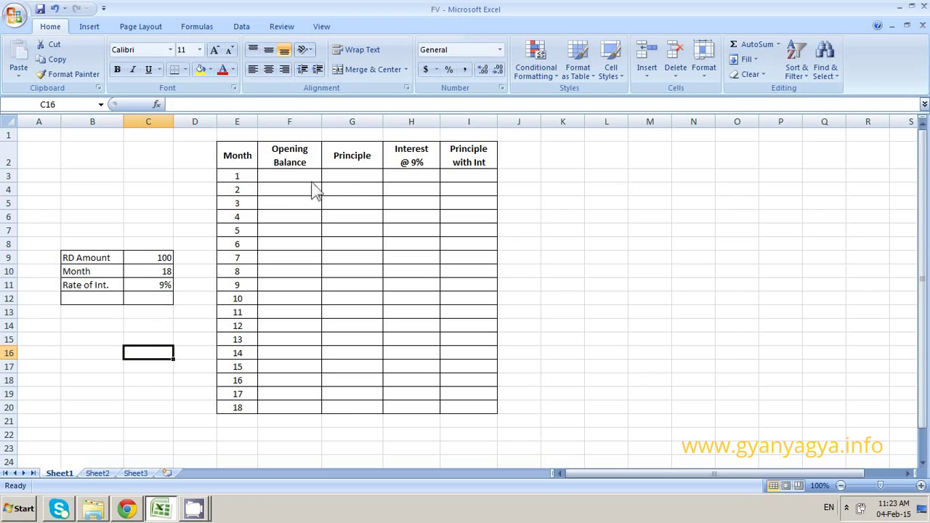
# Enter 100 as the month 1 principle in G3 and fill it down through month 18 in G20
pyautogui.click(346, 178)
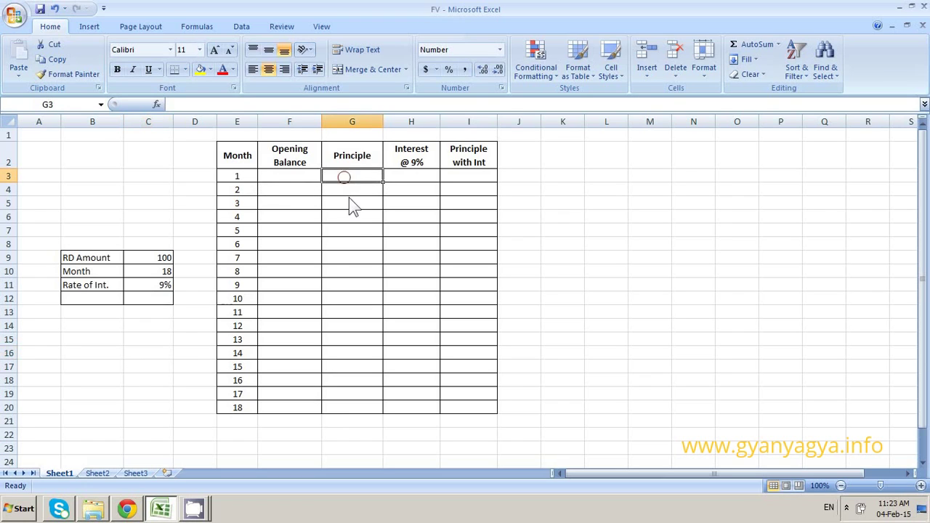
pyautogui.write('100')
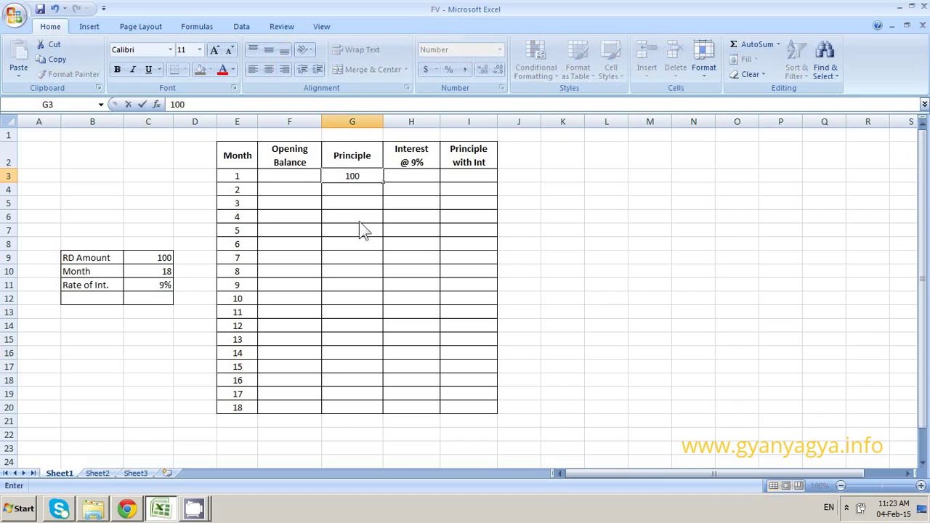
pyautogui.press('Return')
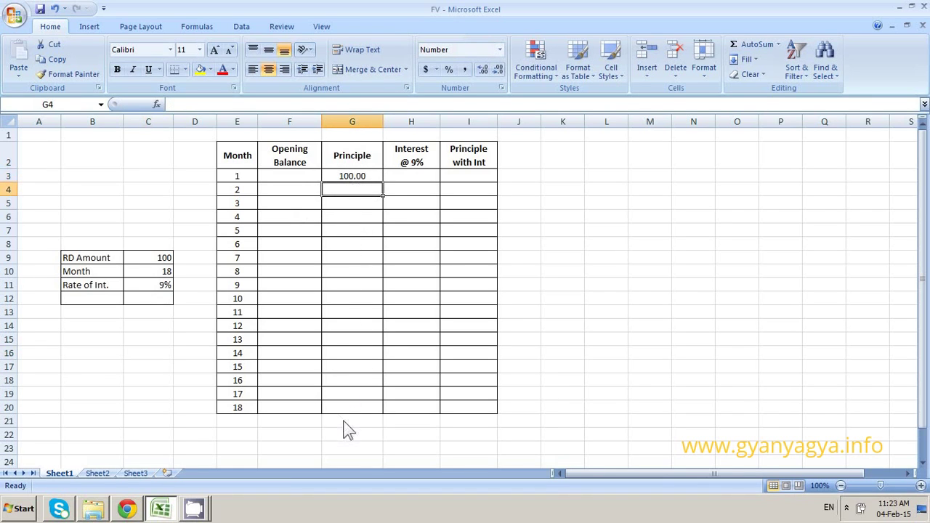
pyautogui.click(367, 176)
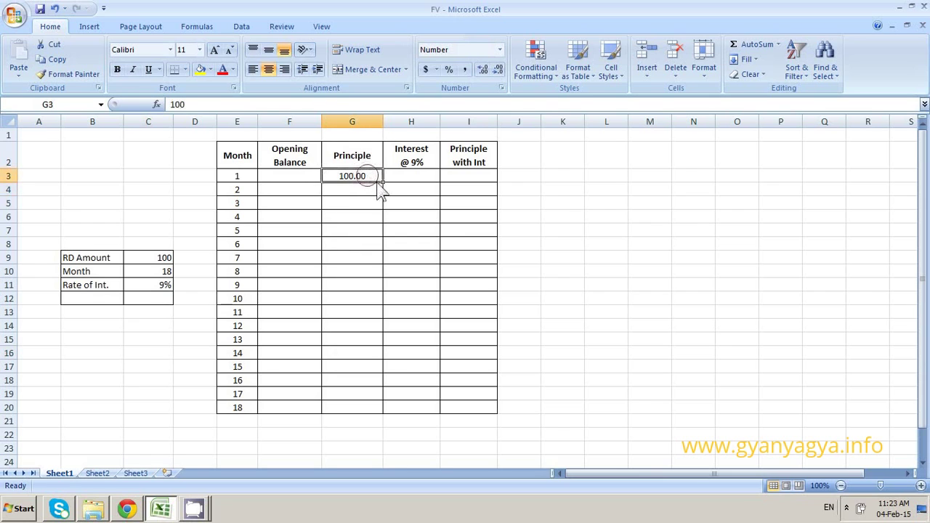
pyautogui.moveTo(383, 183); pyautogui.dragTo(379, 411)
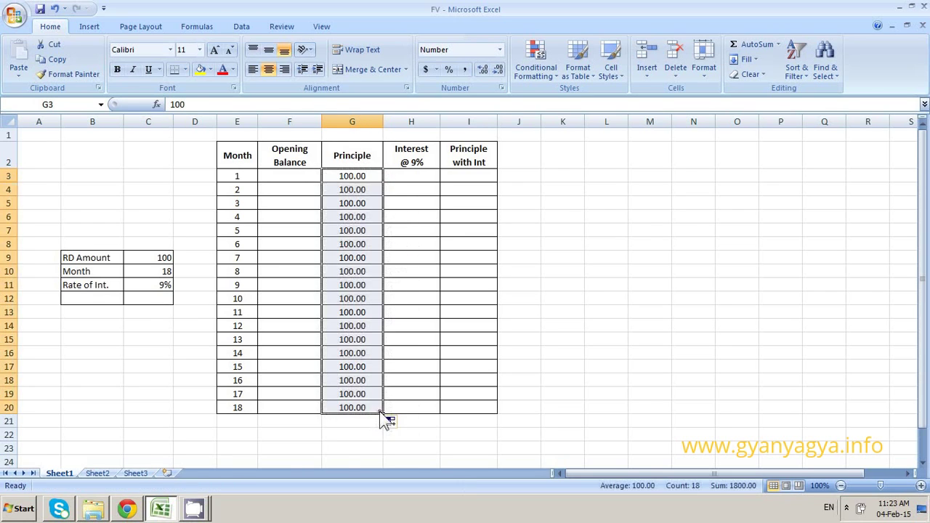
# Calculate the month 1 interest in H3 with the formula =G3*9%/12
pyautogui.click(405, 178)
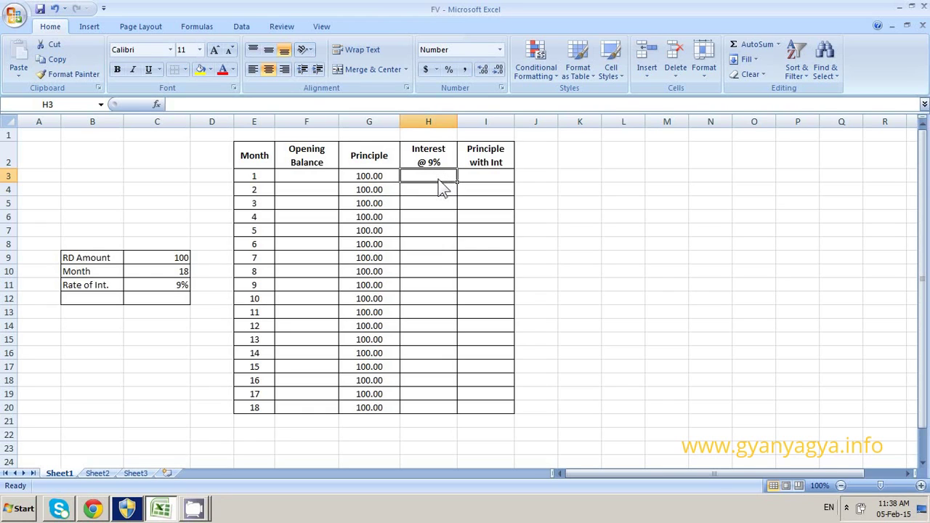
pyautogui.write('=')
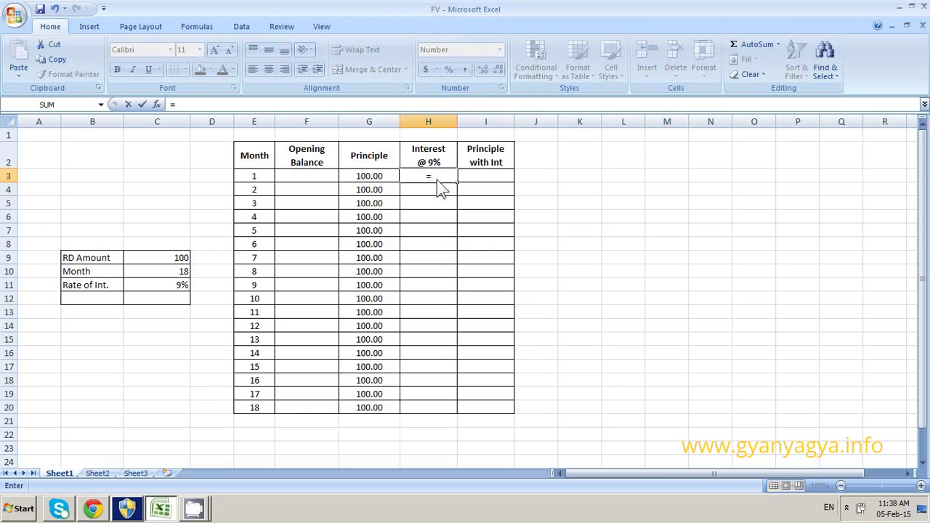
pyautogui.click(372, 180)
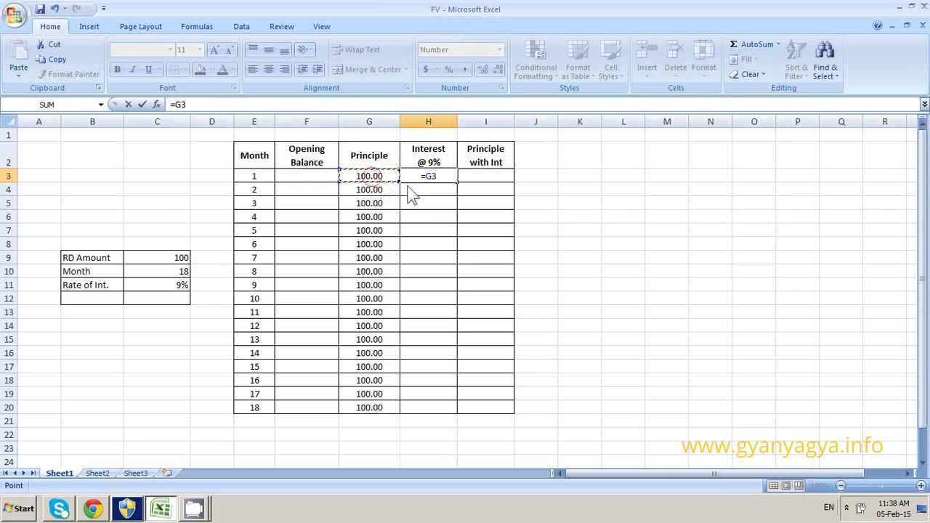
pyautogui.write('*9')
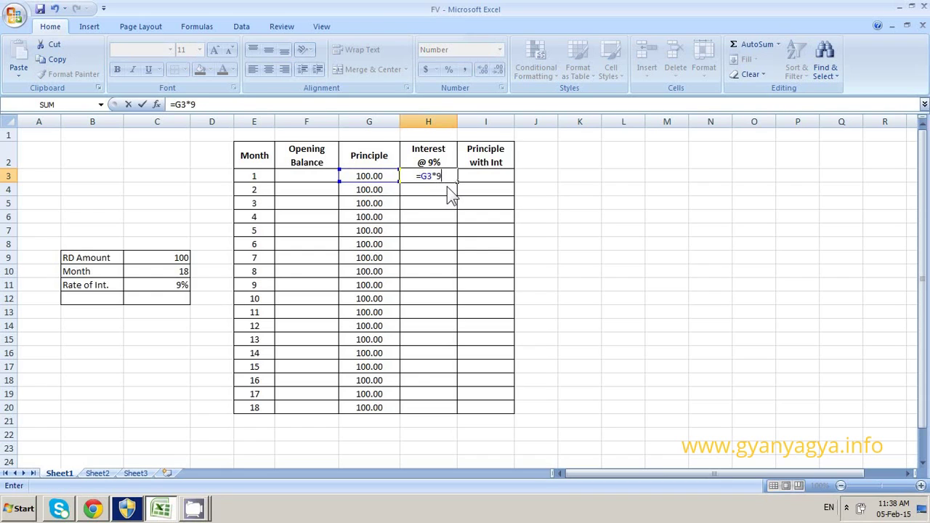
pyautogui.write('%')
pyautogui.write('/12')
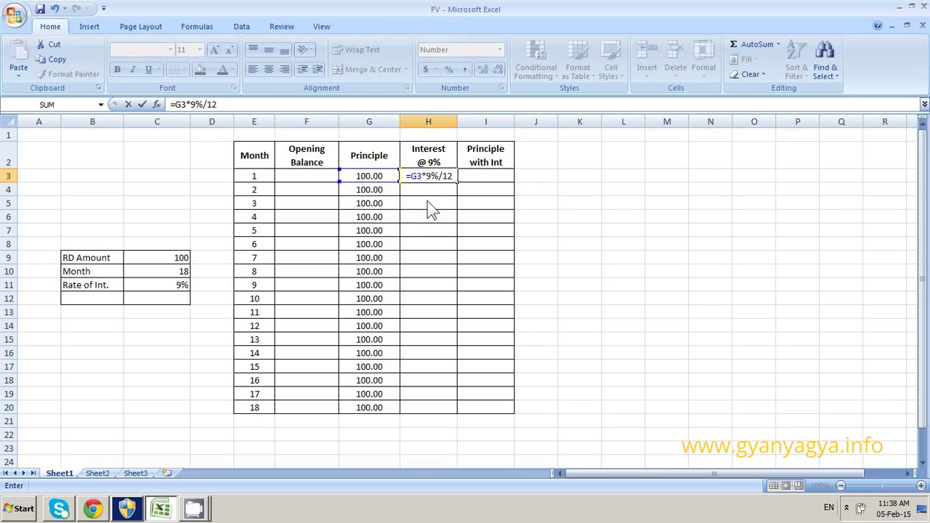
pyautogui.press('Return')
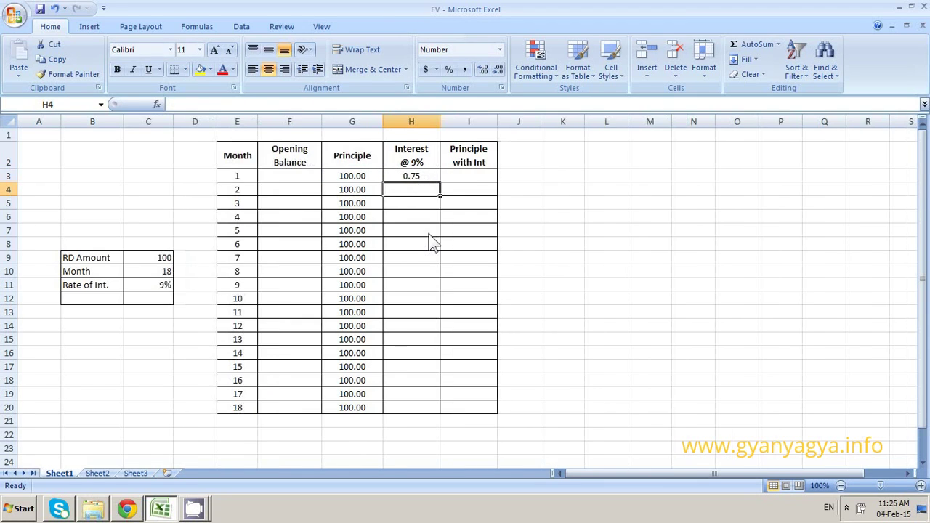
# Total the month 1 principle and interest in I3 with AutoSum, using =SUM(G3:H3)
pyautogui.press('Up')
pyautogui.press('Right')
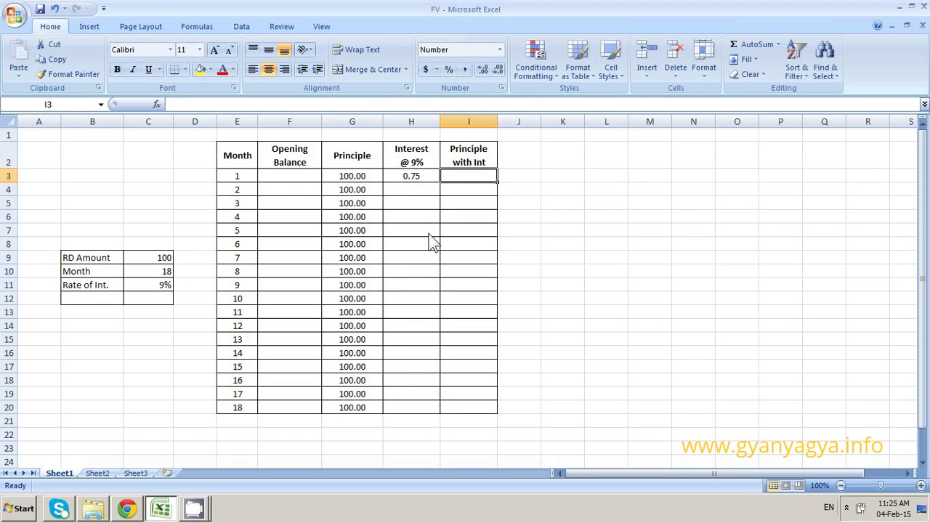
pyautogui.moveTo(365, 177); pyautogui.dragTo(450, 184)
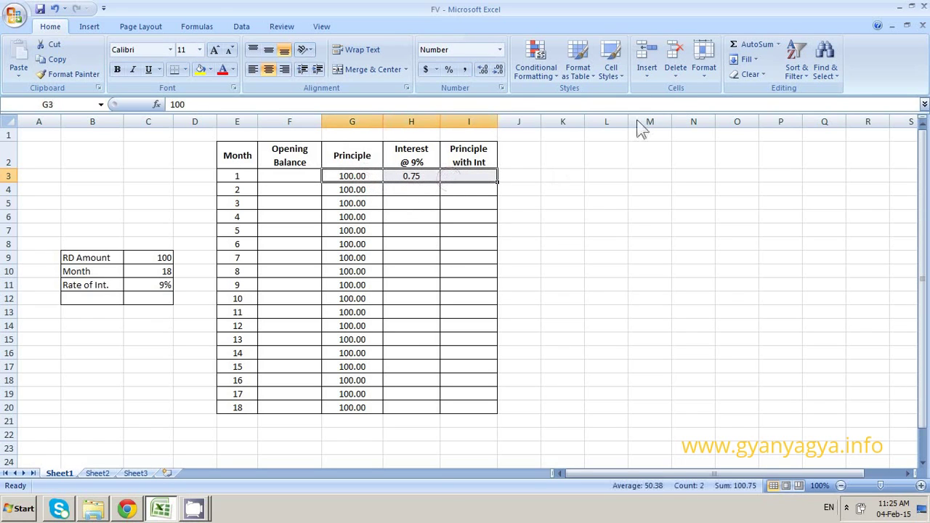
pyautogui.click(755, 45)
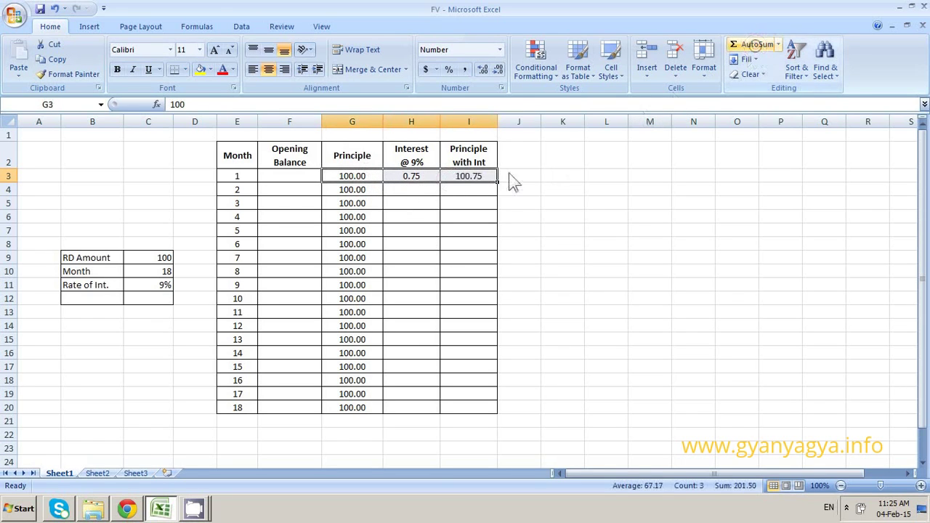
pyautogui.click(462, 181)
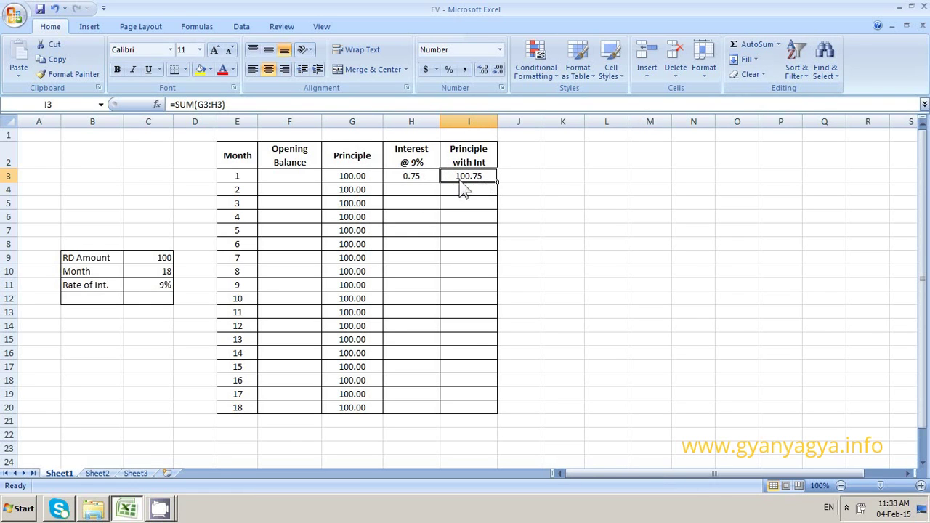
# Link the month 2 opening balance in F4 to the month 1 Principle with Int using =I3
pyautogui.click(279, 193)
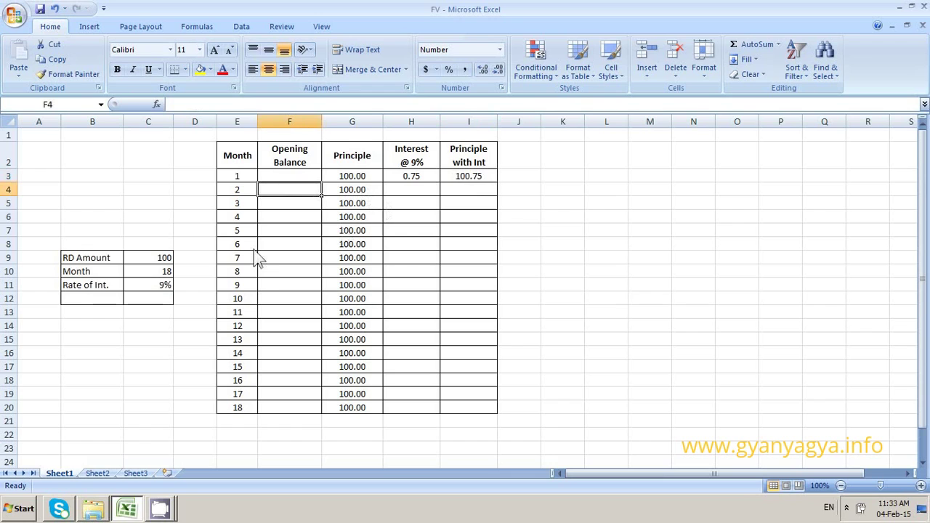
pyautogui.write('=')
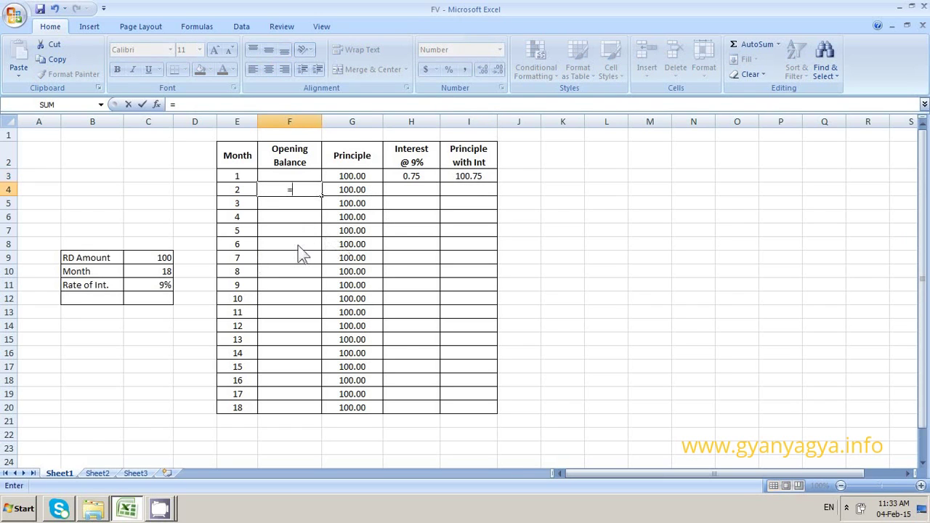
pyautogui.click(465, 179)
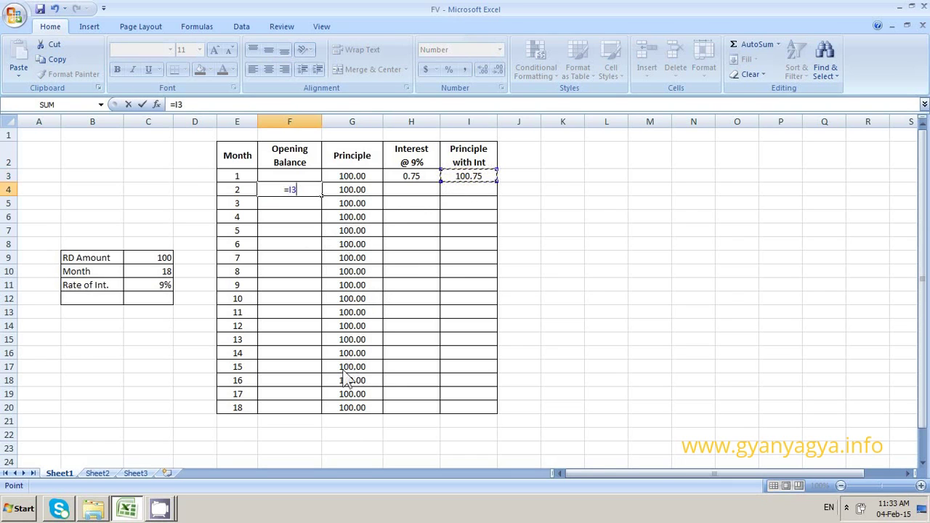
pyautogui.press('Return')
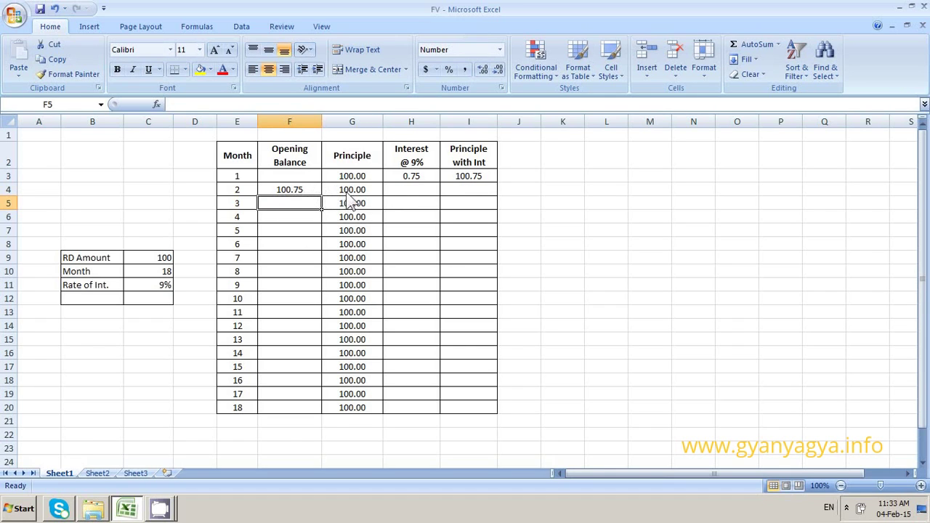
# Calculate the month 2 interest in H4 with the formula =(F4+G4)*9%/12
pyautogui.click(402, 192)
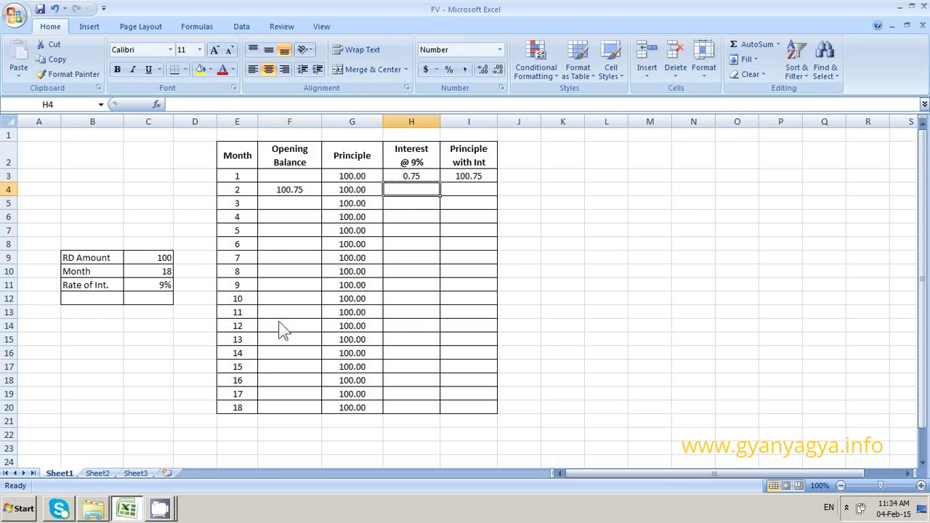
pyautogui.write('=')
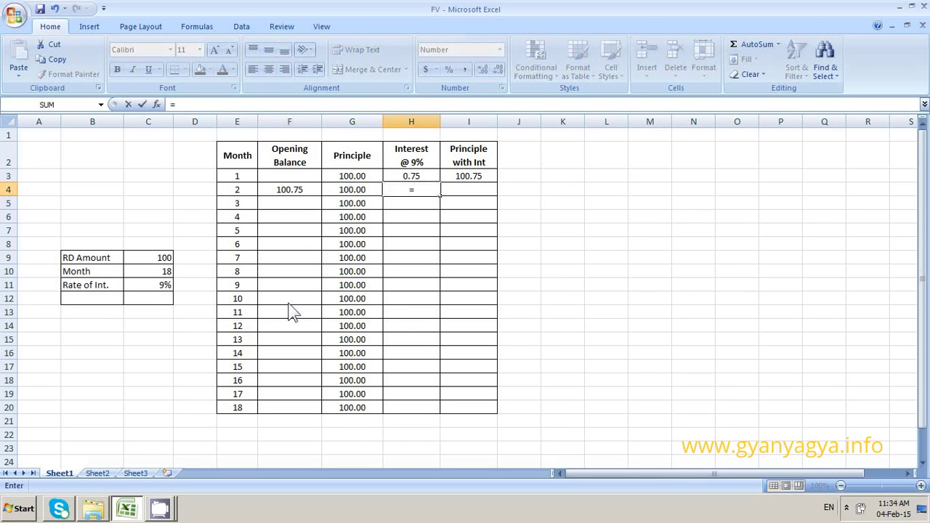
pyautogui.write('(')
pyautogui.click(278, 192)
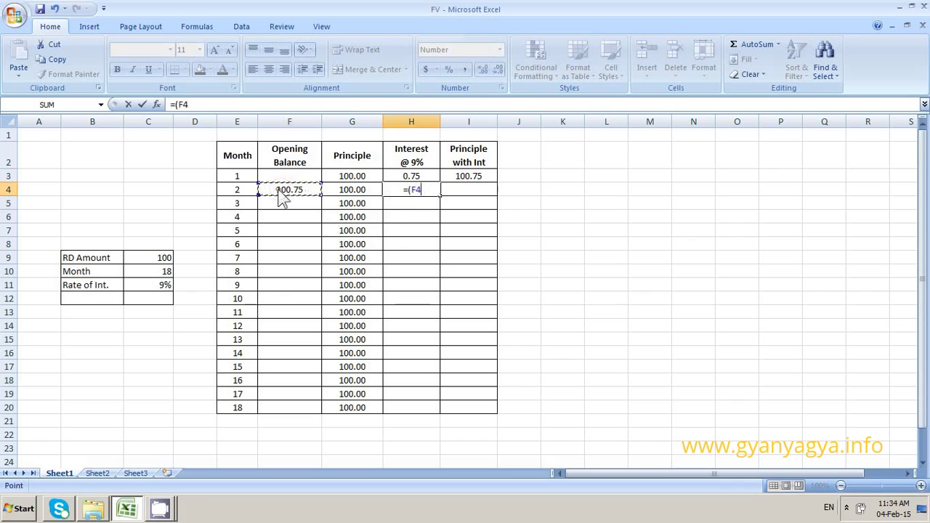
pyautogui.write('+')
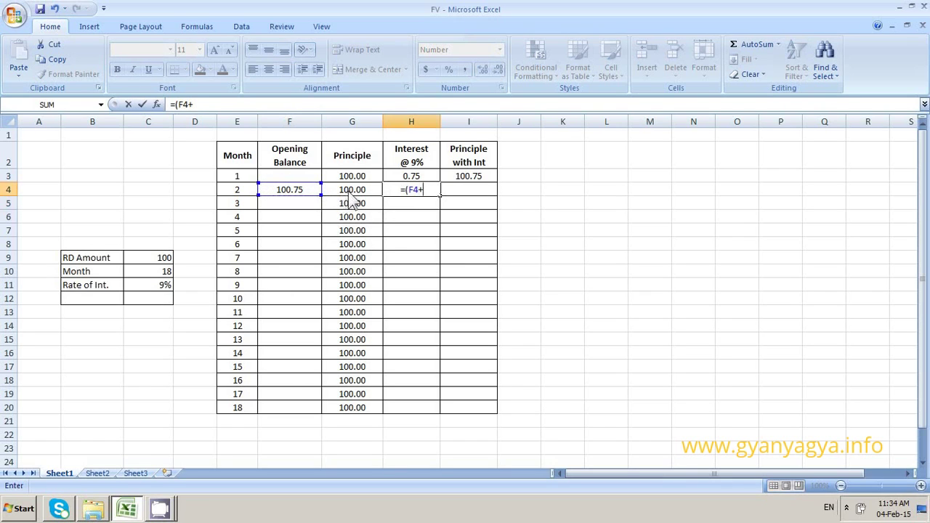
pyautogui.click(346, 192)
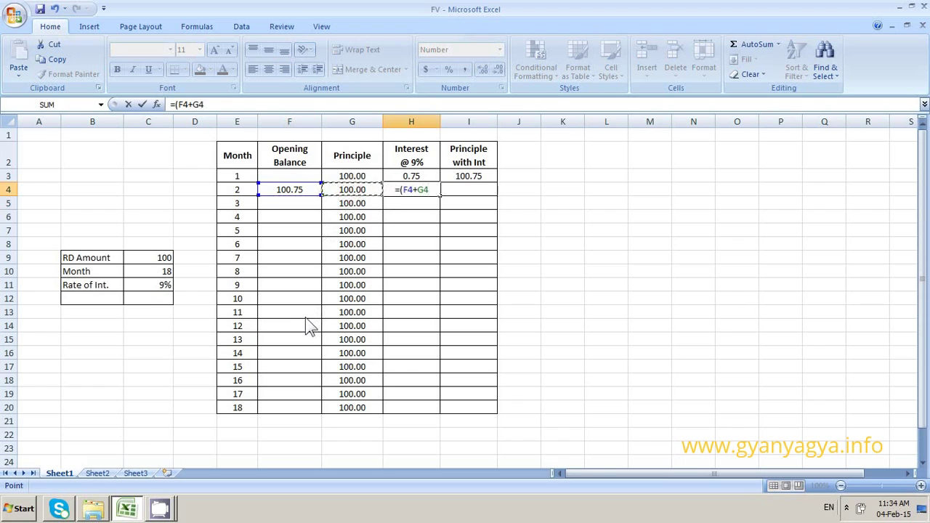
pyautogui.write(')*9%/12')
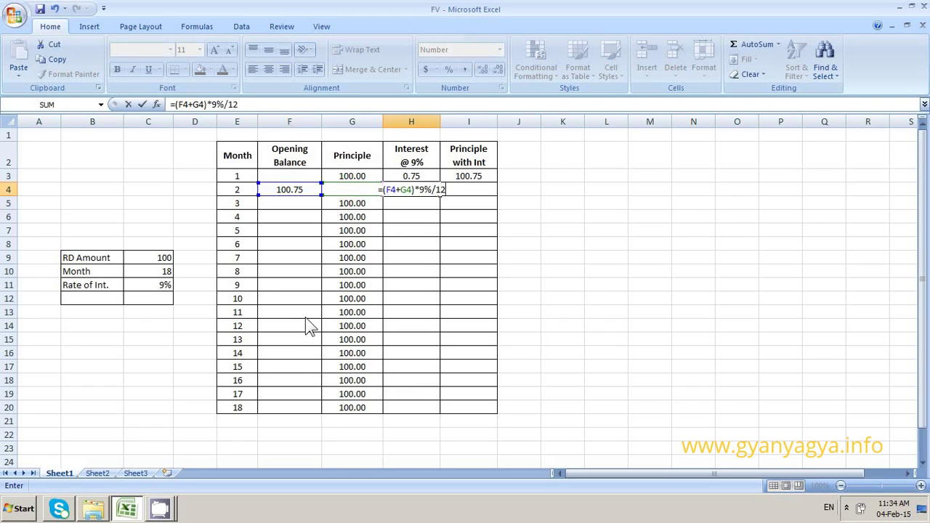
pyautogui.press('Return')
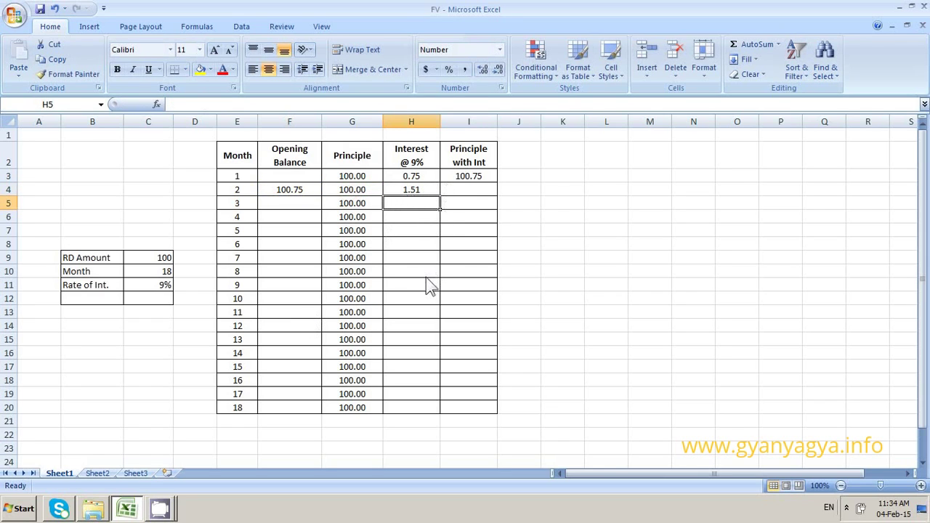
# Total the month 2 opening balance, principle and interest in I4 with AutoSum, using =SUM(F4:H4)
pyautogui.press('Up')
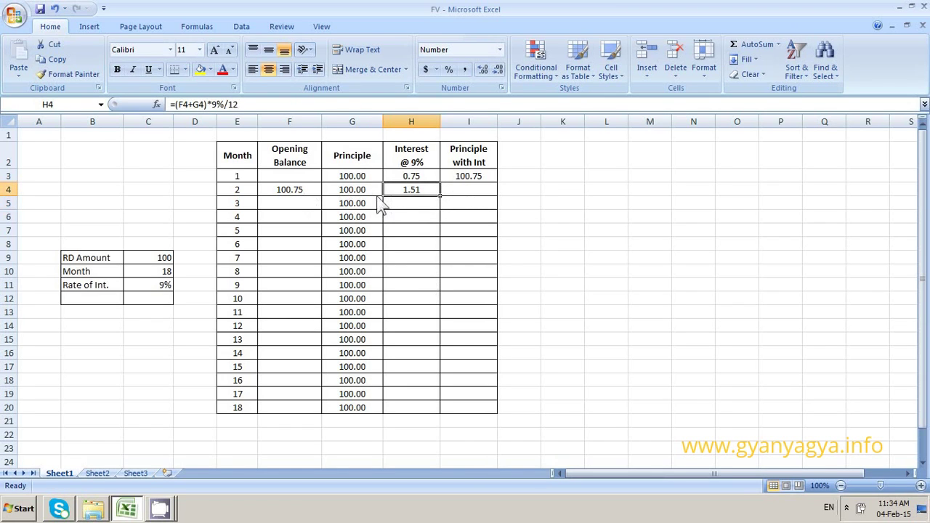
pyautogui.press('Right')
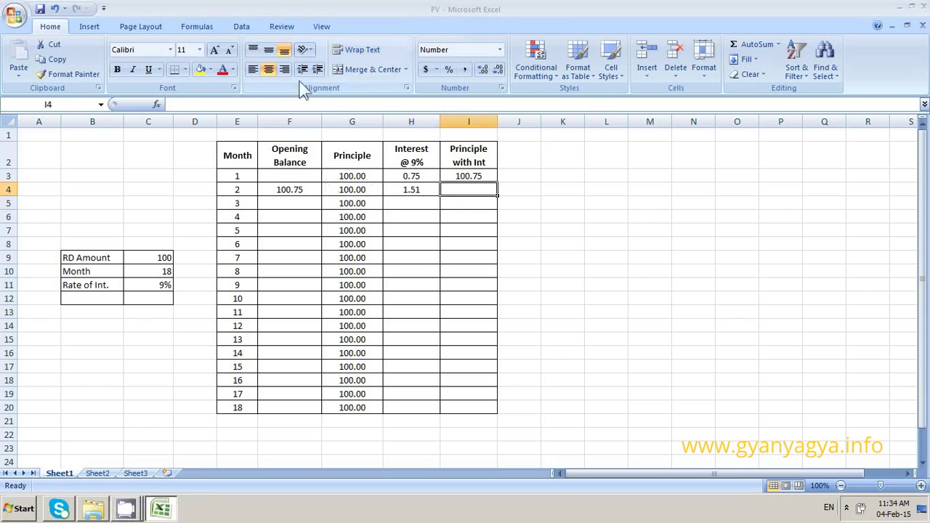
pyautogui.moveTo(294, 196); pyautogui.dragTo(465, 200)
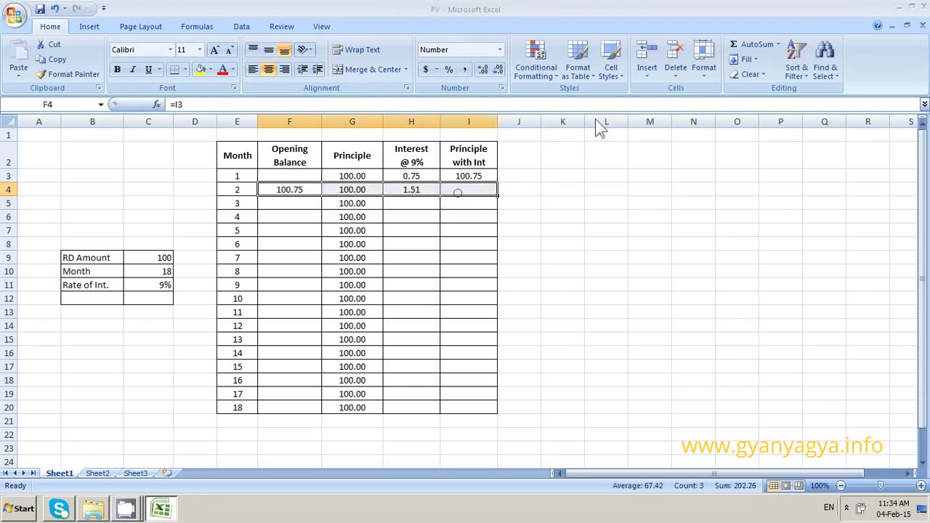
pyautogui.click(745, 51)
pyautogui.click(468, 192)
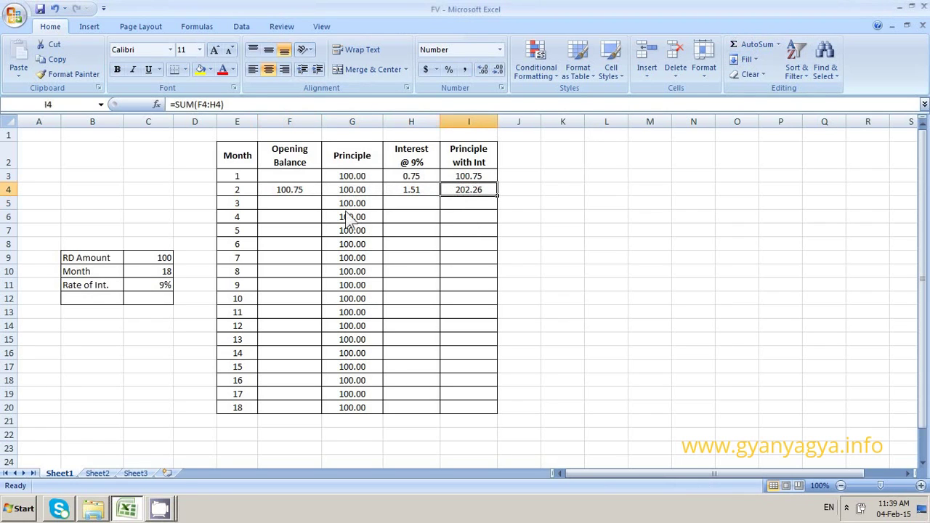
# Fill the month 2 formulas for Opening Balance, Interest and Principle with Int down through month 18 in row 20
pyautogui.click(311, 190)
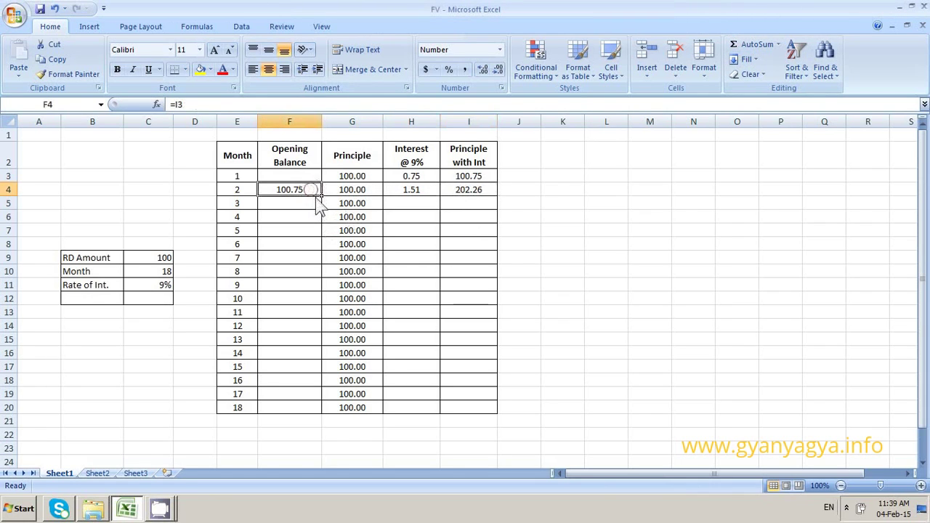
pyautogui.moveTo(321, 194); pyautogui.dragTo(310, 420)
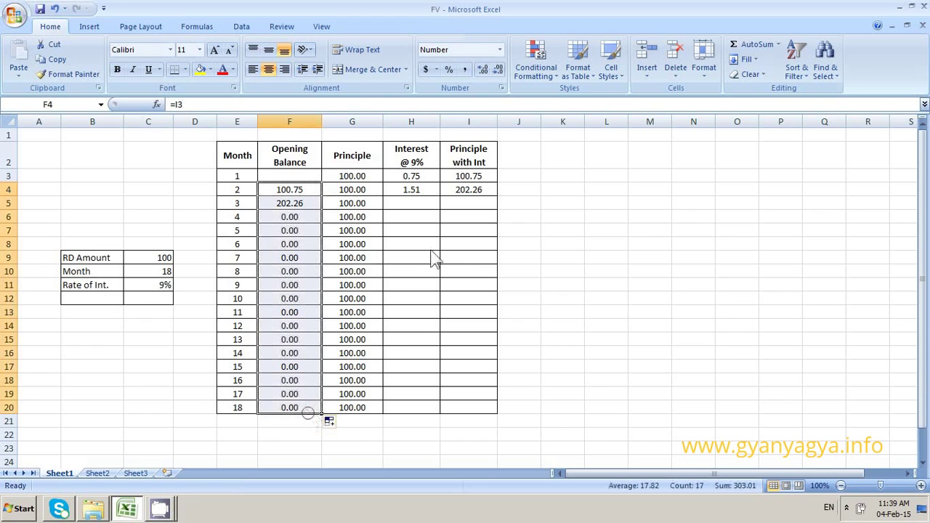
pyautogui.click(427, 194)
pyautogui.moveTo(439, 196); pyautogui.dragTo(413, 409)
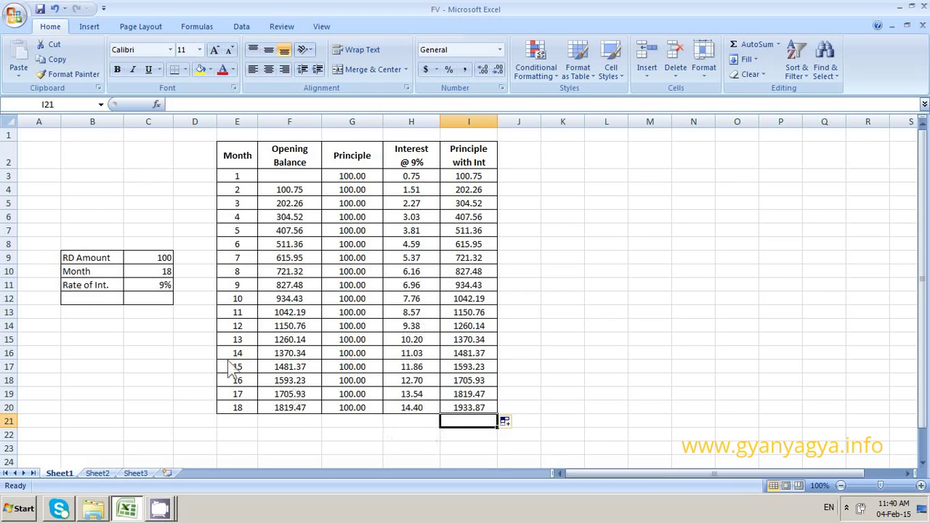
# Calculate the recurring deposit's maturity value in C12 with the formula =FV(C11/12,C10,C9,,0)
pyautogui.click(163, 301)
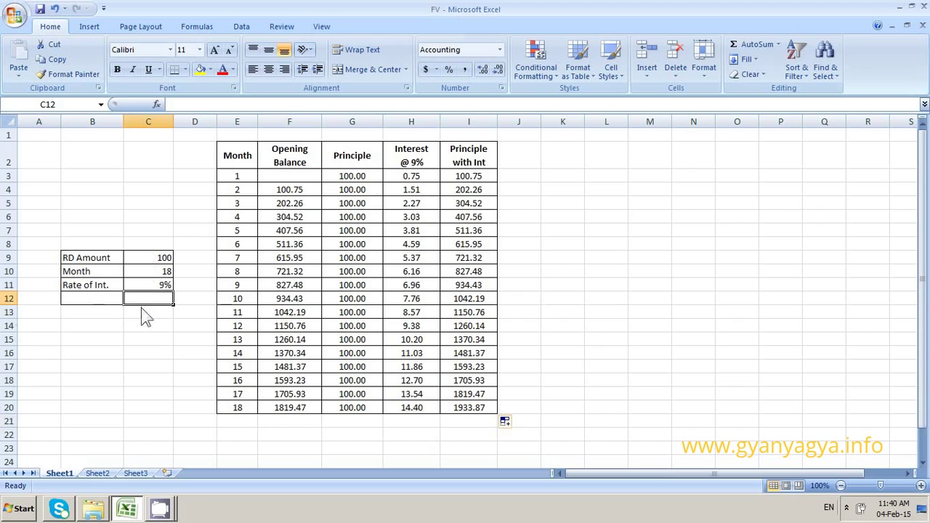
pyautogui.write('=fv')
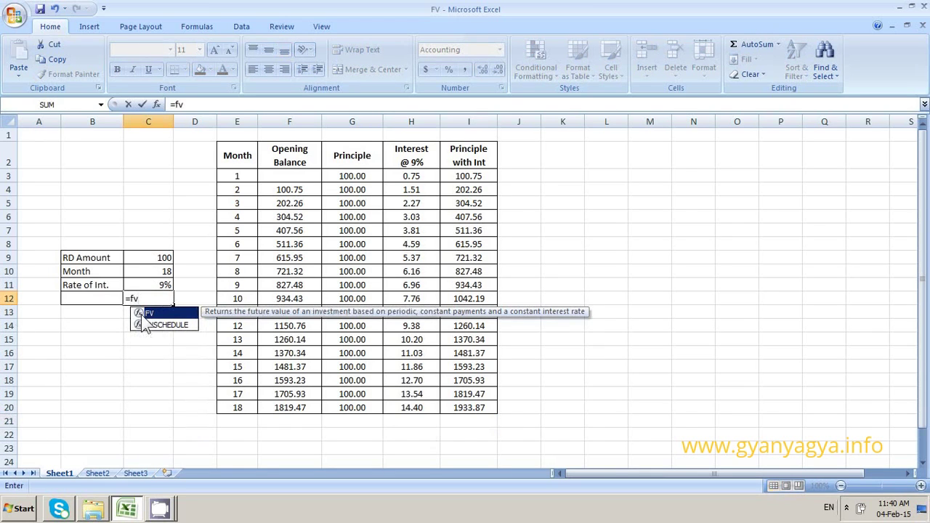
pyautogui.write('(')
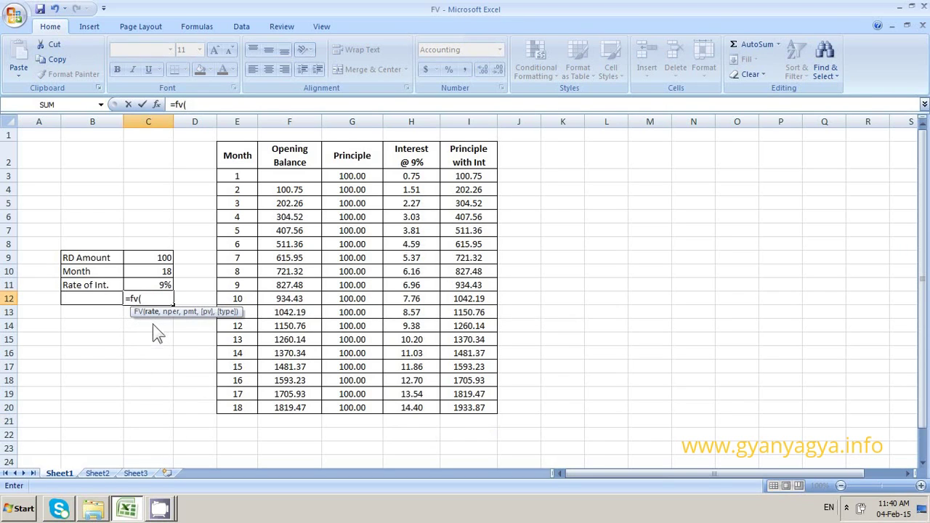
pyautogui.click(165, 287)
pyautogui.write('/12')
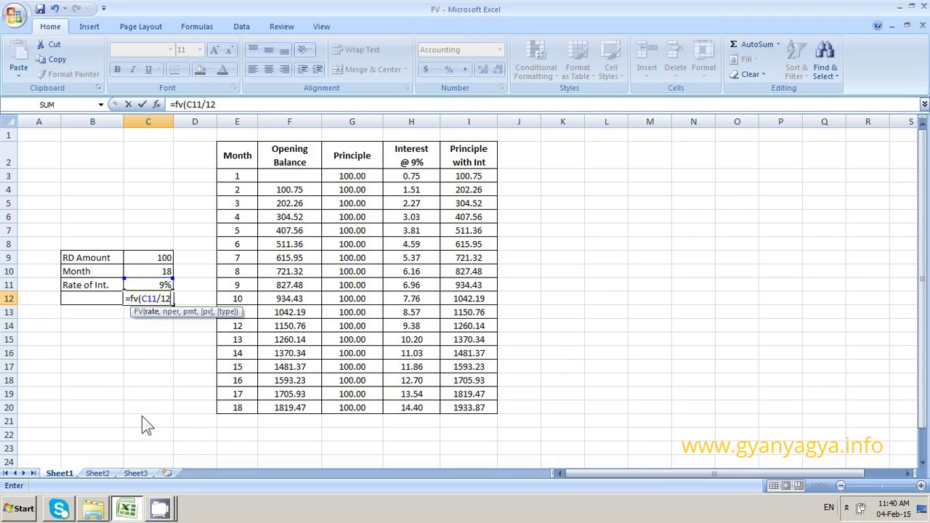
pyautogui.write(',')
pyautogui.click(156, 271)
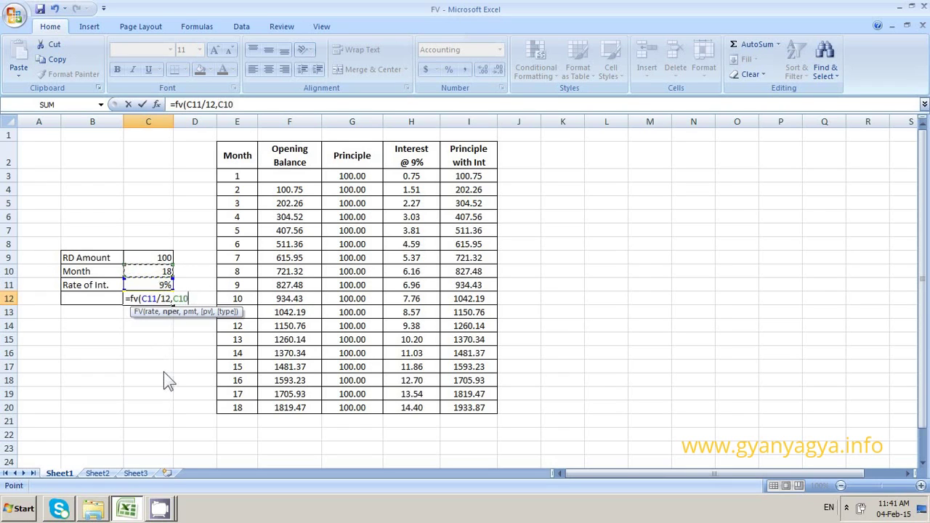
pyautogui.write(',')
pyautogui.click(161, 259)
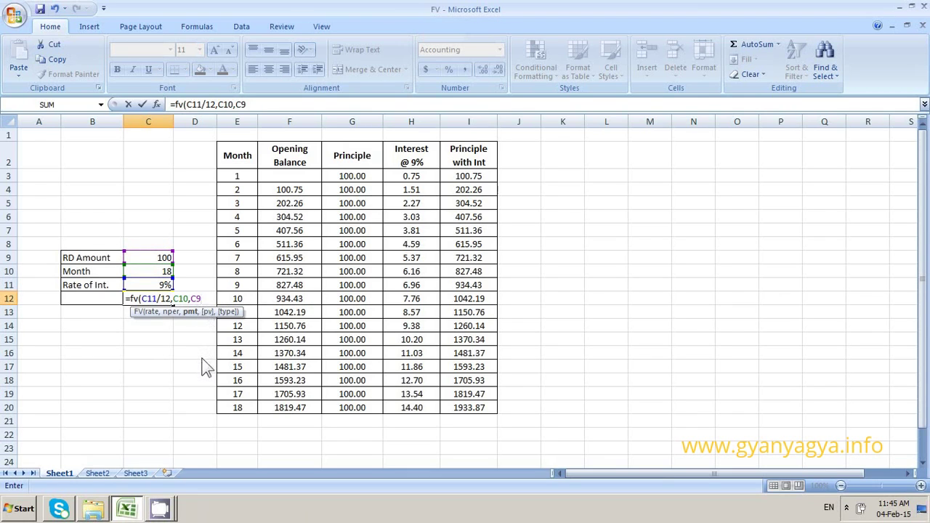
pyautogui.write(',,')
pyautogui.write('0)')
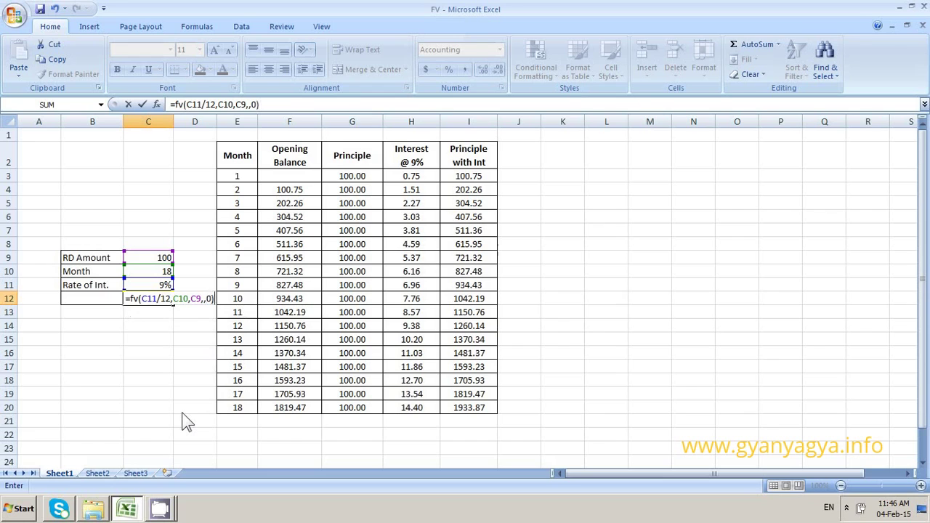
pyautogui.press('Return')
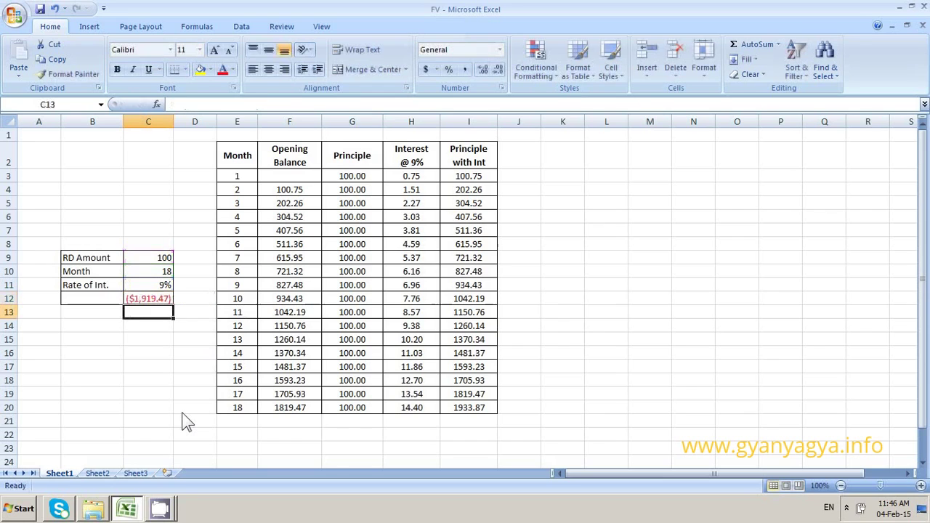
# Change the type argument of the FV formula in C12 to 1 and apply the comma number style to the cell
pyautogui.doubleClick(152, 298)
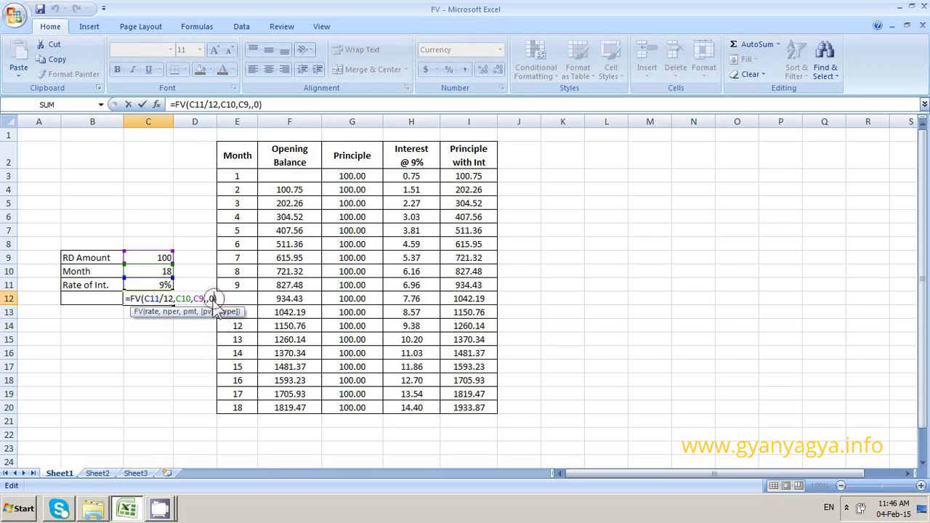
pyautogui.press('BackSpace')
pyautogui.write('1')
pyautogui.press('Return')
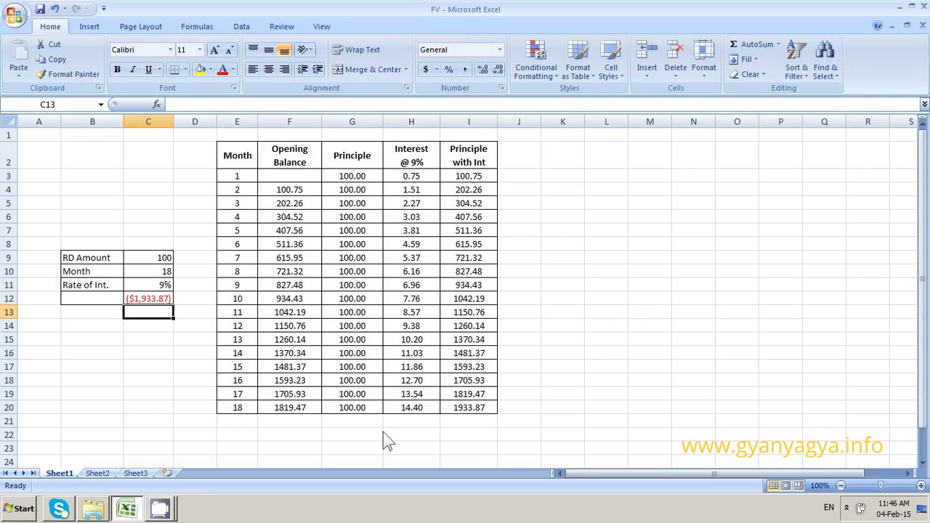
pyautogui.click(135, 301)
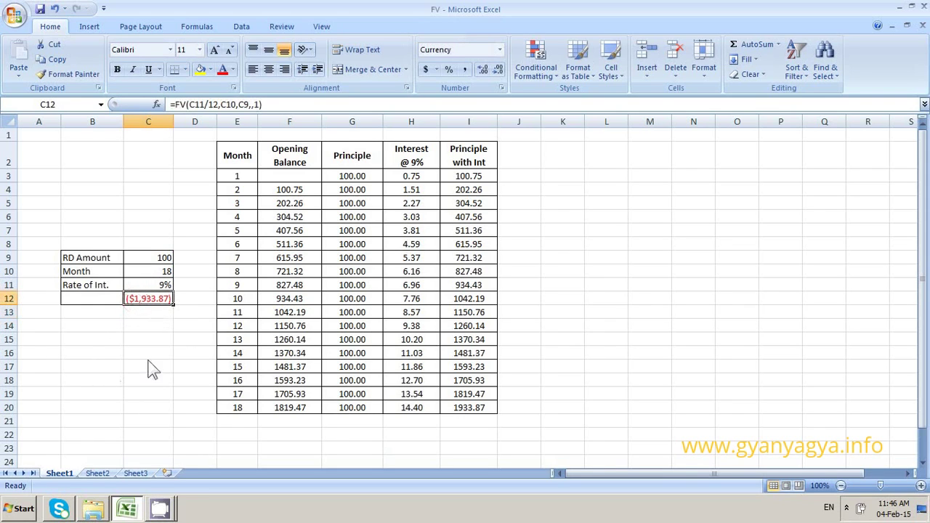
pyautogui.click(464, 70)
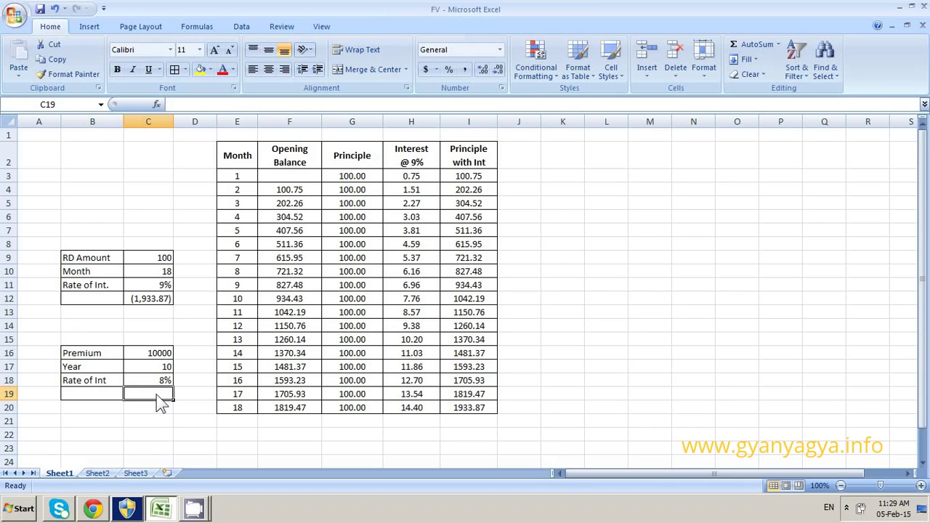
# Calculate the premium's future value in C19 with =FV(C18,C17,C16,,1) and apply the comma number style to it
pyautogui.write('=')
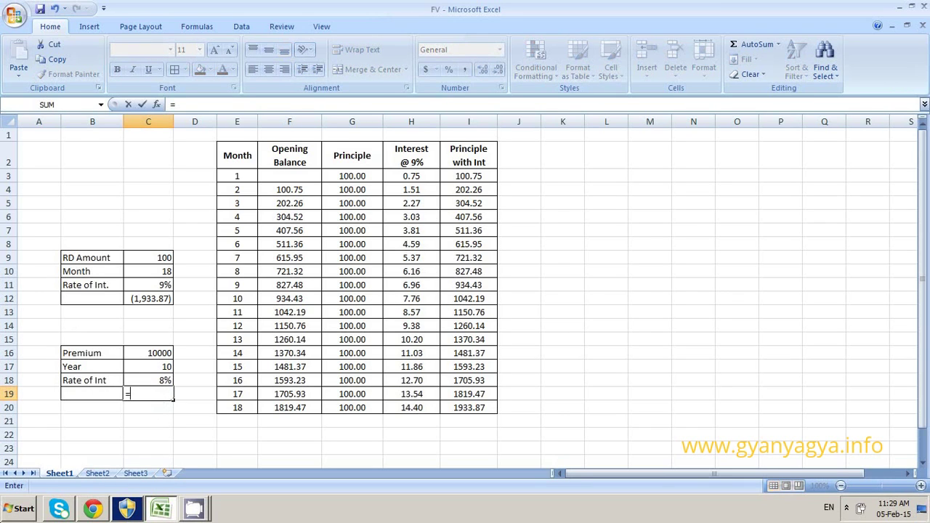
pyautogui.write('fv')
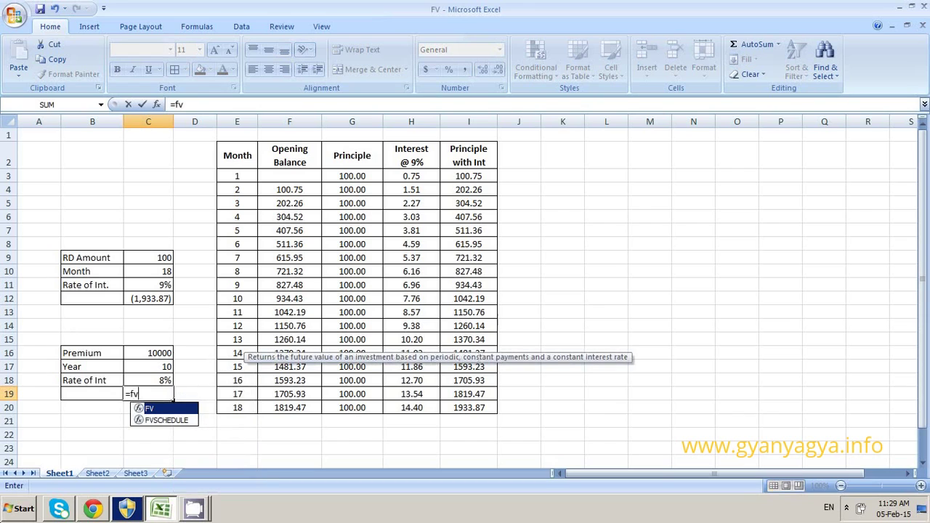
pyautogui.write('(')
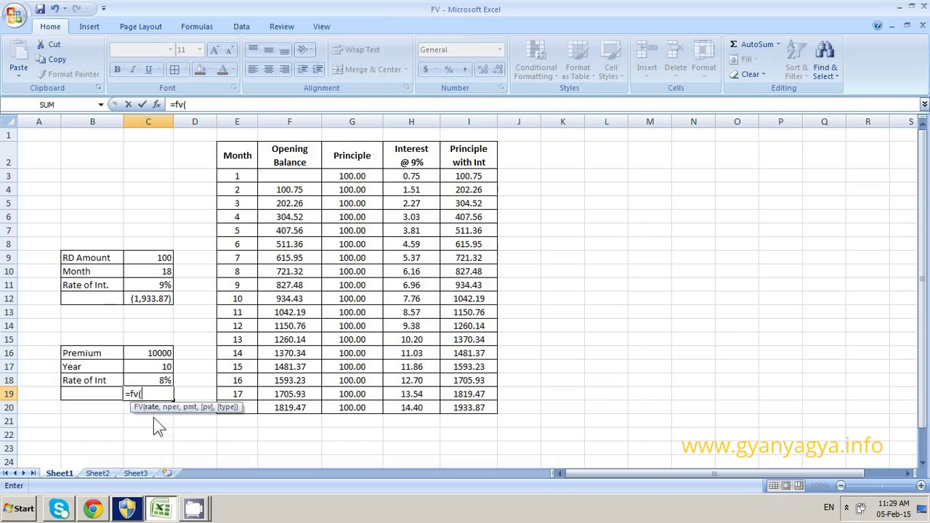
pyautogui.click(164, 382)
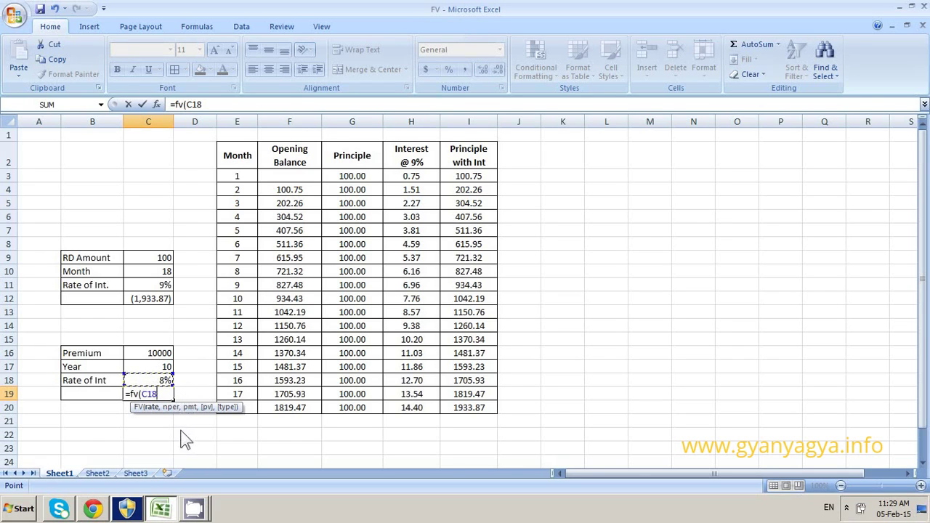
pyautogui.write(',')
pyautogui.click(164, 367)
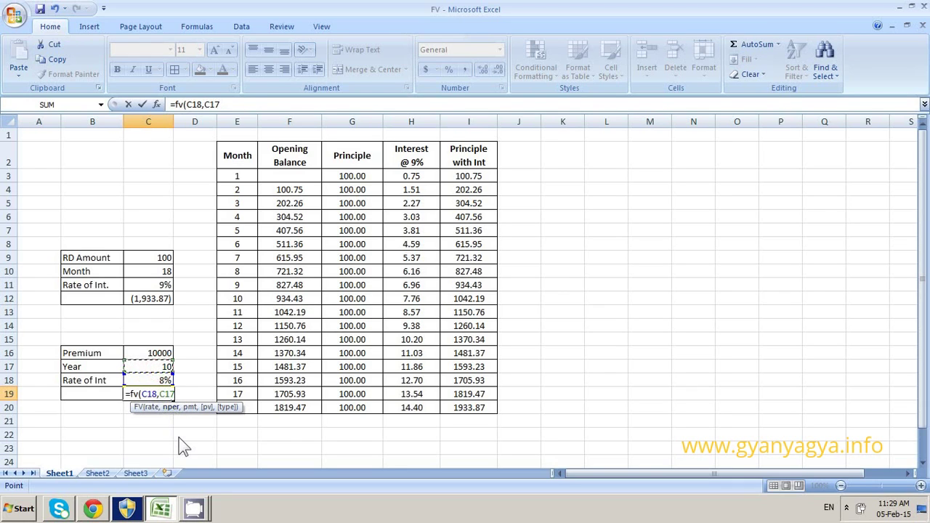
pyautogui.write(',')
pyautogui.click(153, 355)
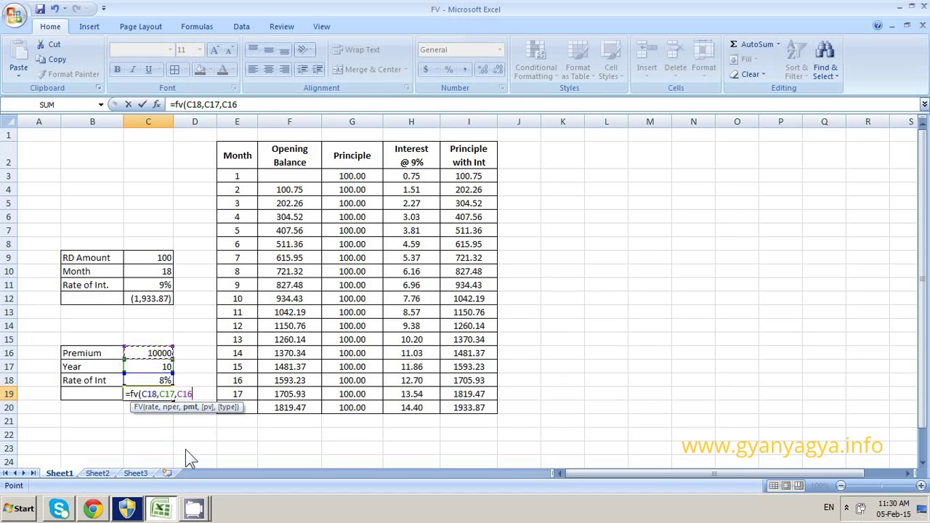
pyautogui.write(',,')
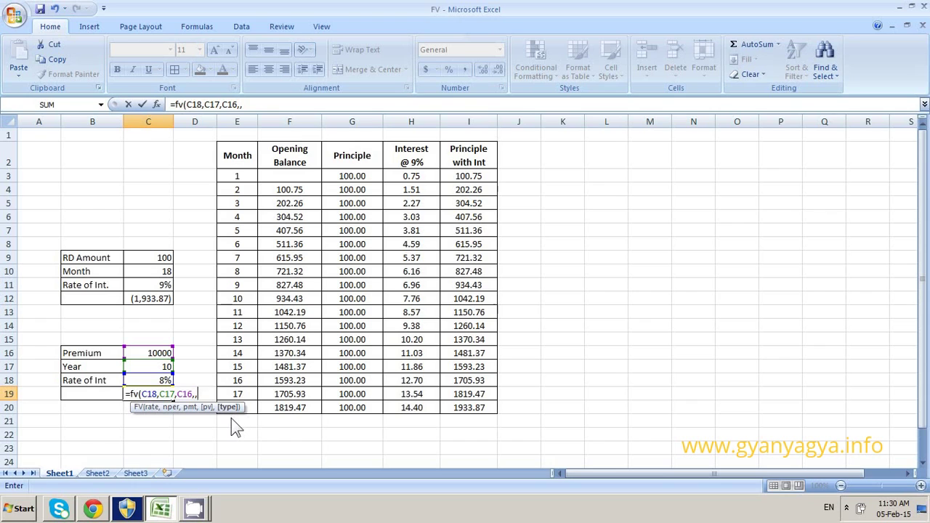
pyautogui.write('1)')
pyautogui.press('Return')
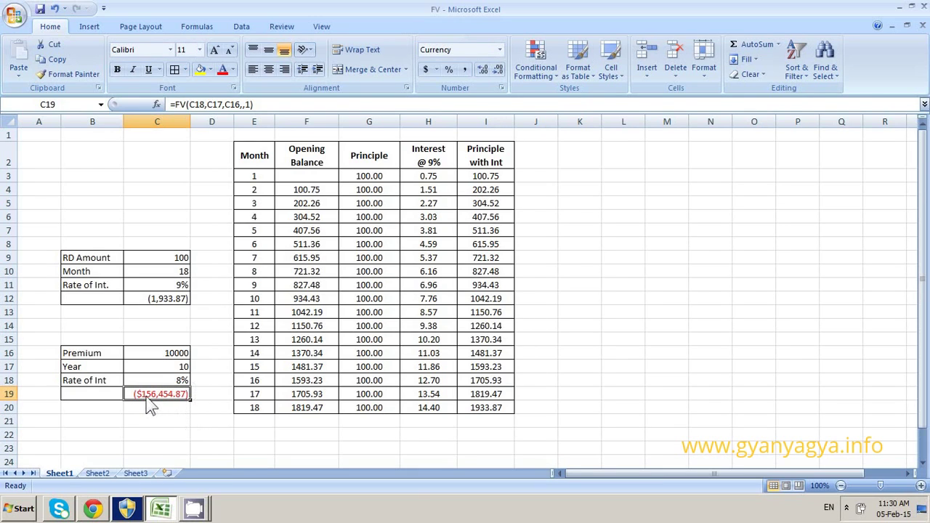
pyautogui.click(466, 70)
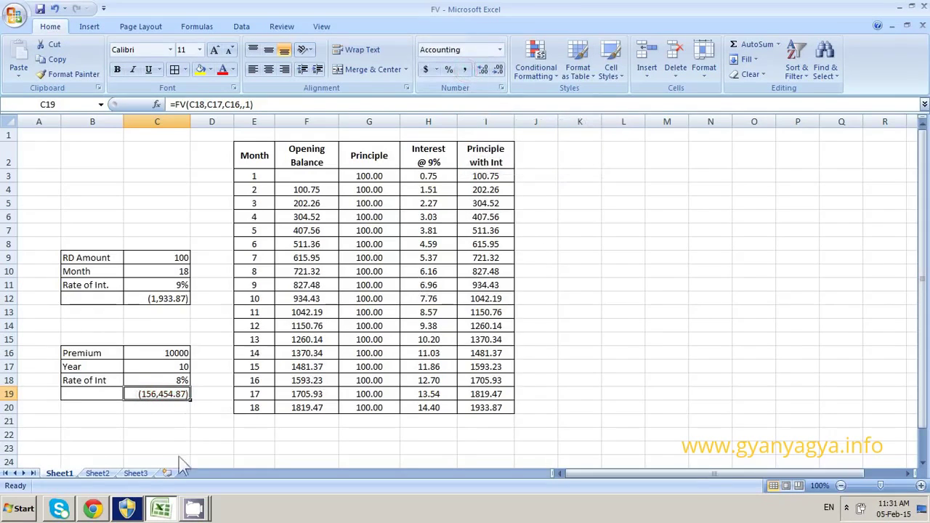